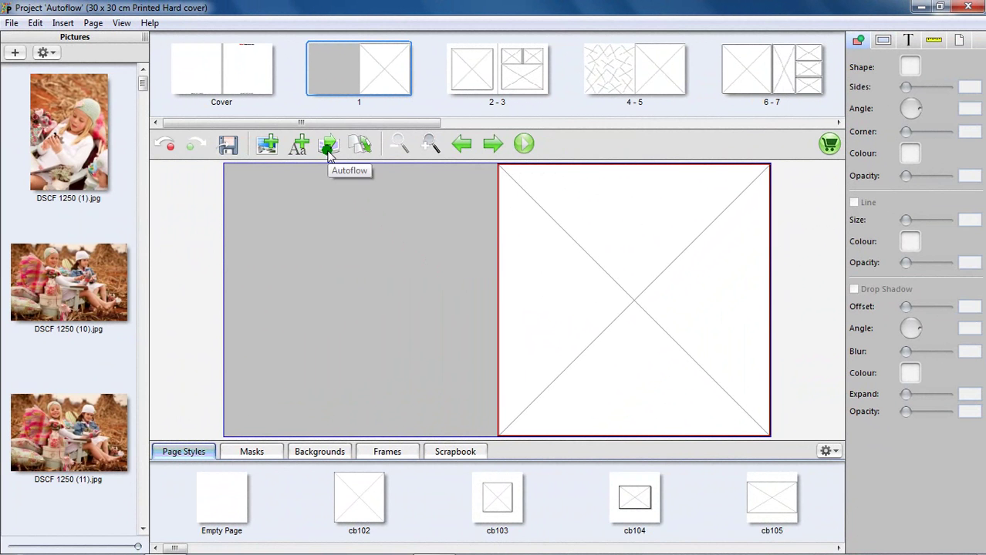
# Scroll the page strip to its end and open page 20, the album's final page
pyautogui.moveTo(143, 81); pyautogui.dragTo(339, 125)
pyautogui.moveTo(145, 128); pyautogui.dragTo(158, 83)
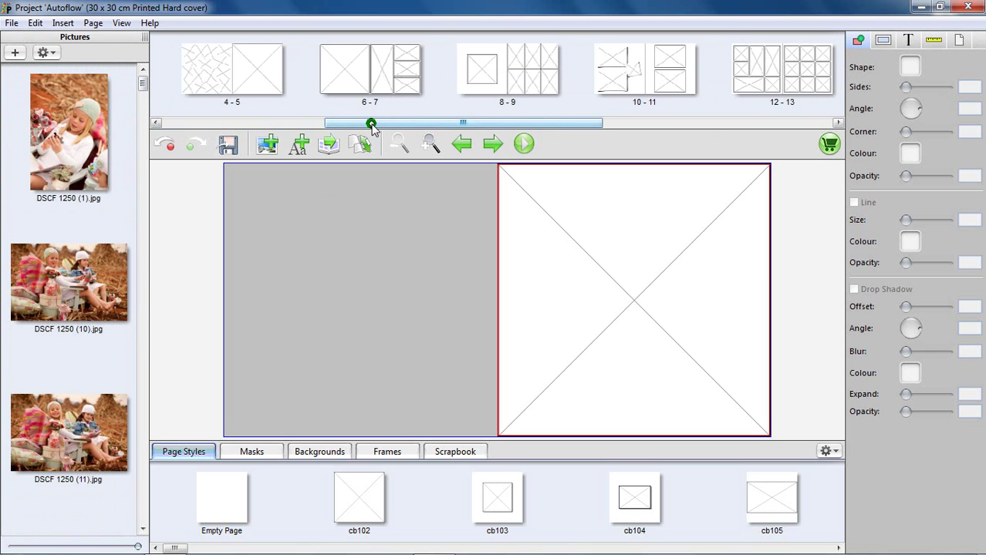
pyautogui.moveTo(371, 128); pyautogui.dragTo(612, 133)
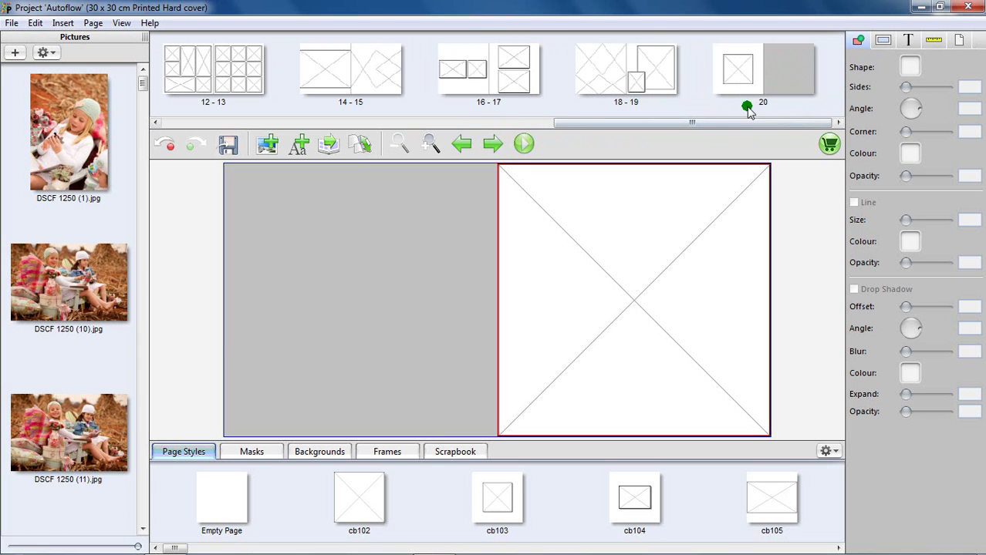
pyautogui.click(745, 71)
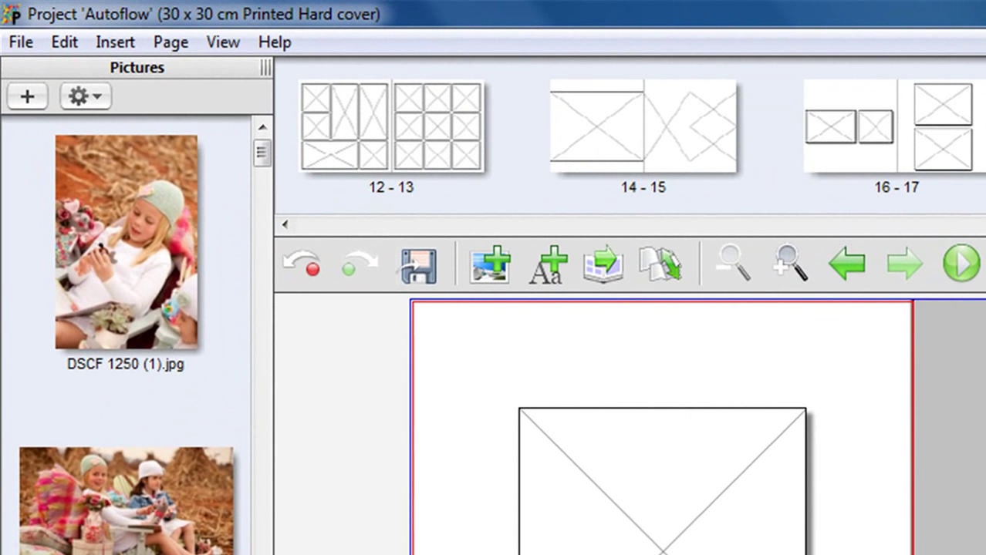
# Add a new page to the end of the album, then return to spread 20 - 21
pyautogui.click(172, 43)
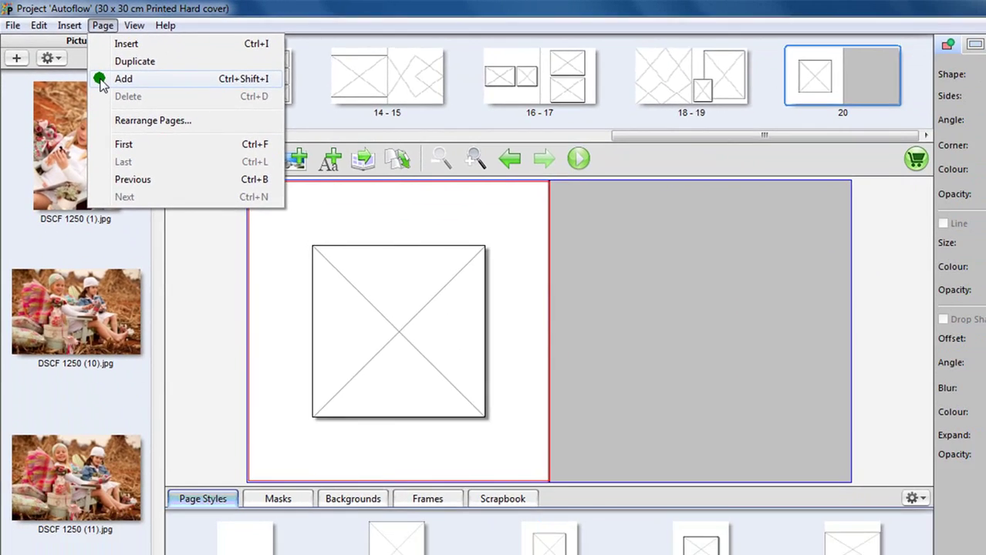
pyautogui.click(159, 125)
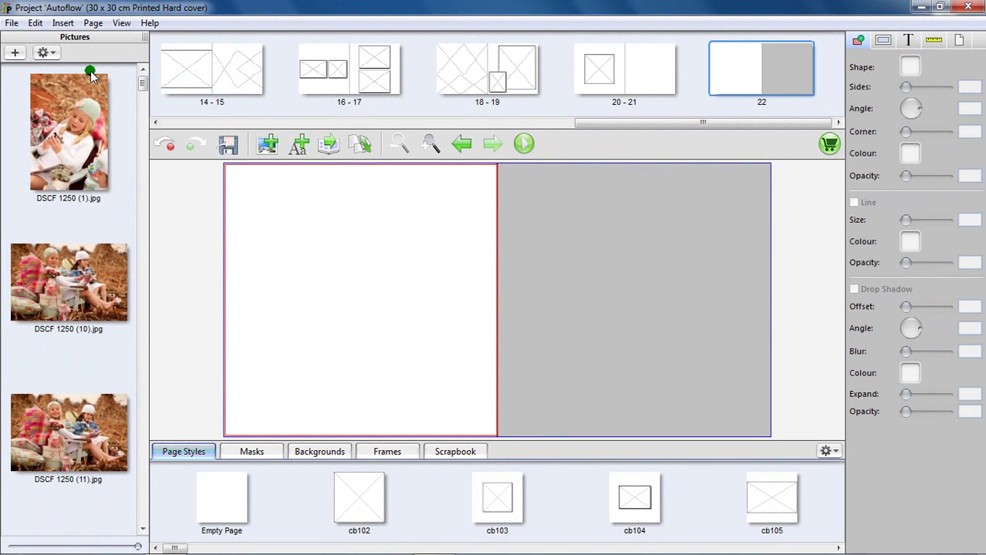
pyautogui.click(623, 84)
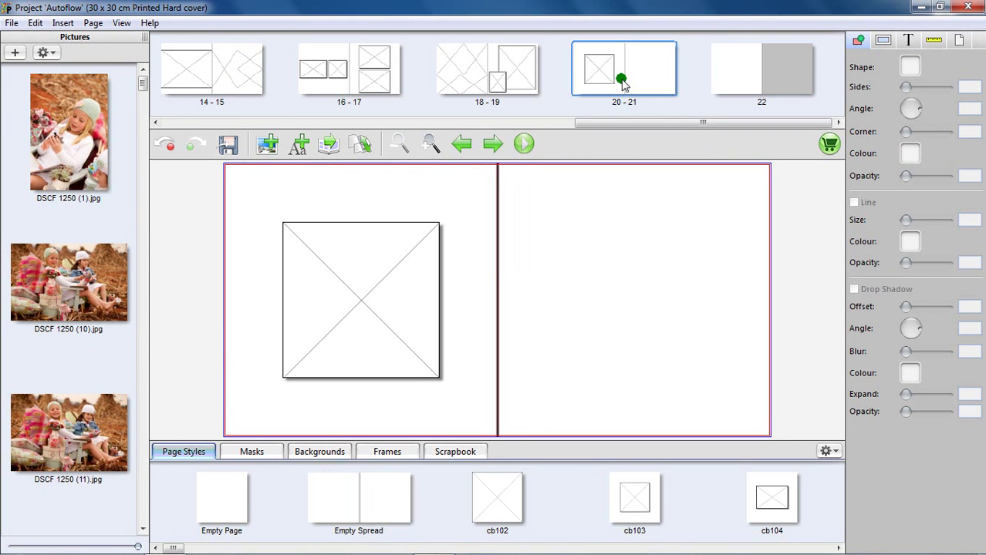
pyautogui.click(93, 23)
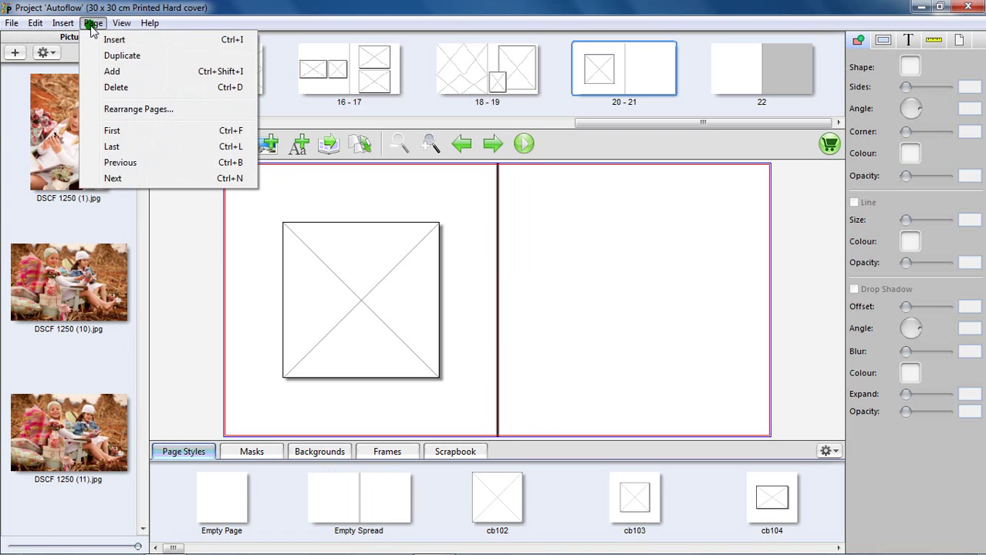
# Add another page and give page 22 a single centred photo frame with style cb103
pyautogui.click(91, 71)
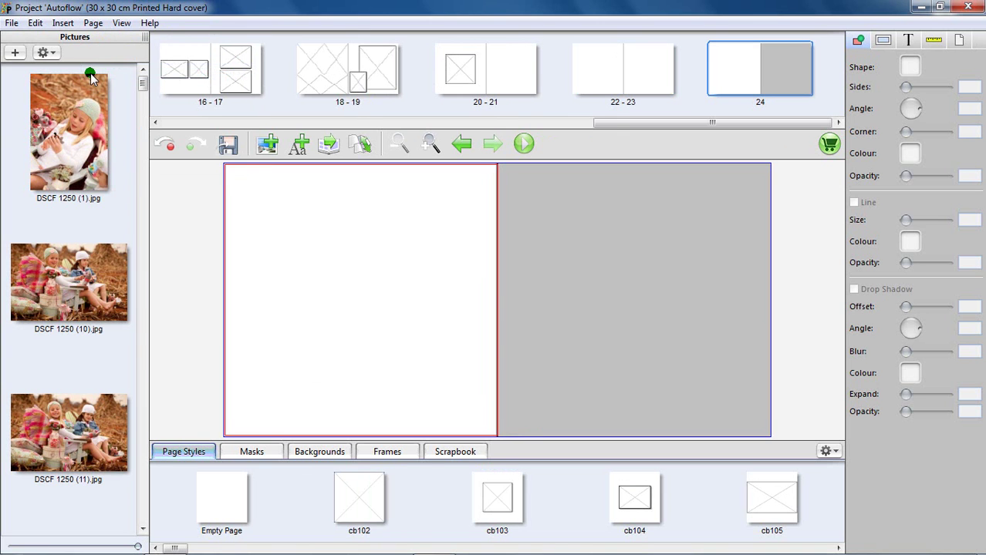
pyautogui.click(469, 79)
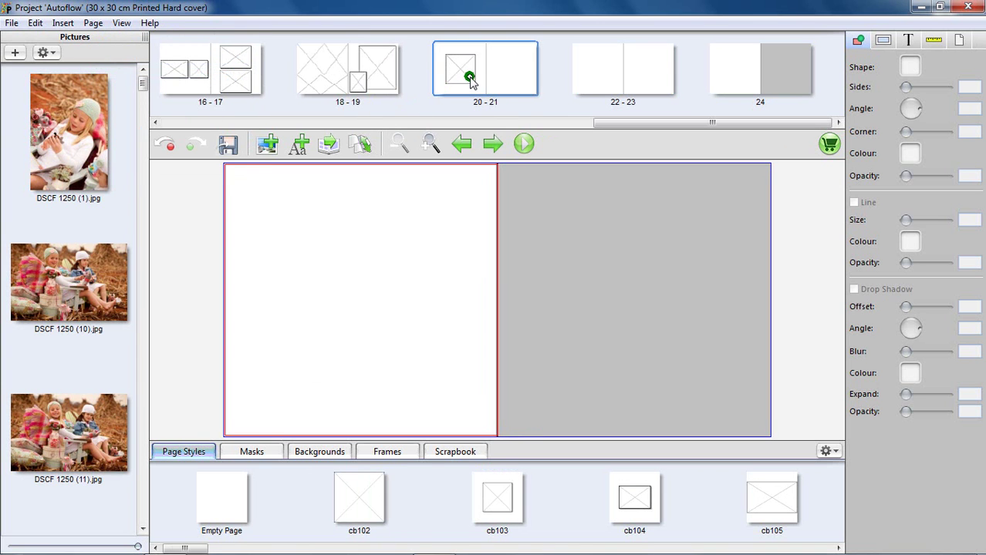
pyautogui.click(362, 85)
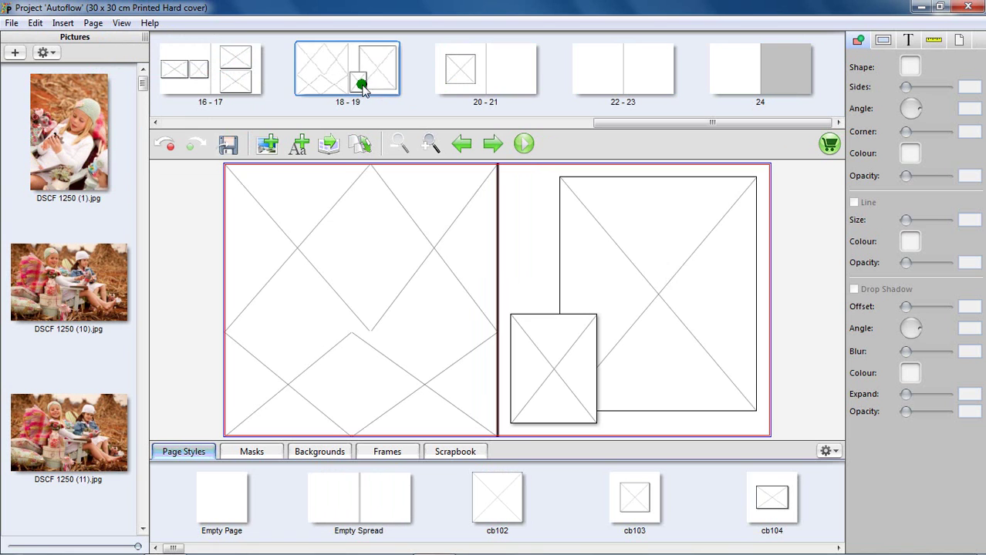
pyautogui.click(246, 83)
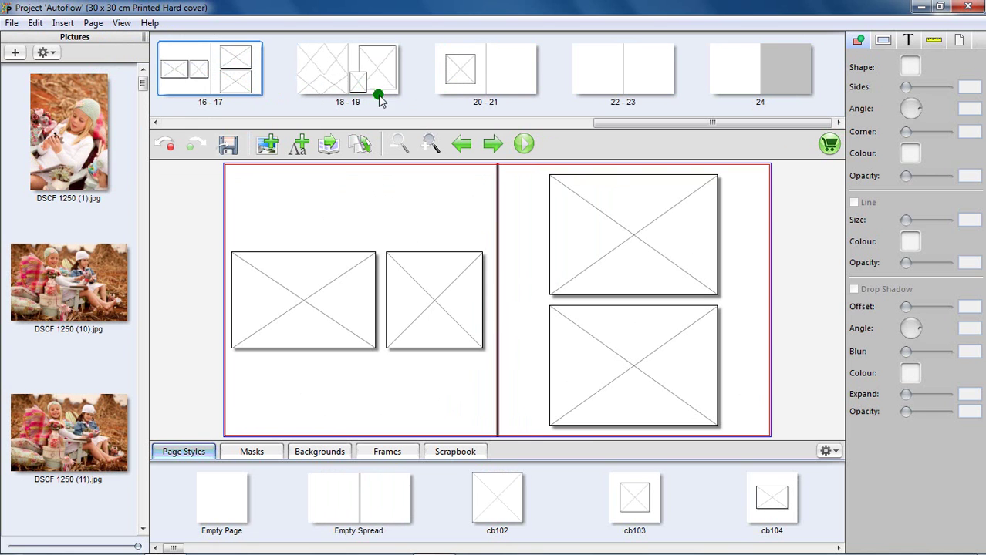
pyautogui.click(614, 81)
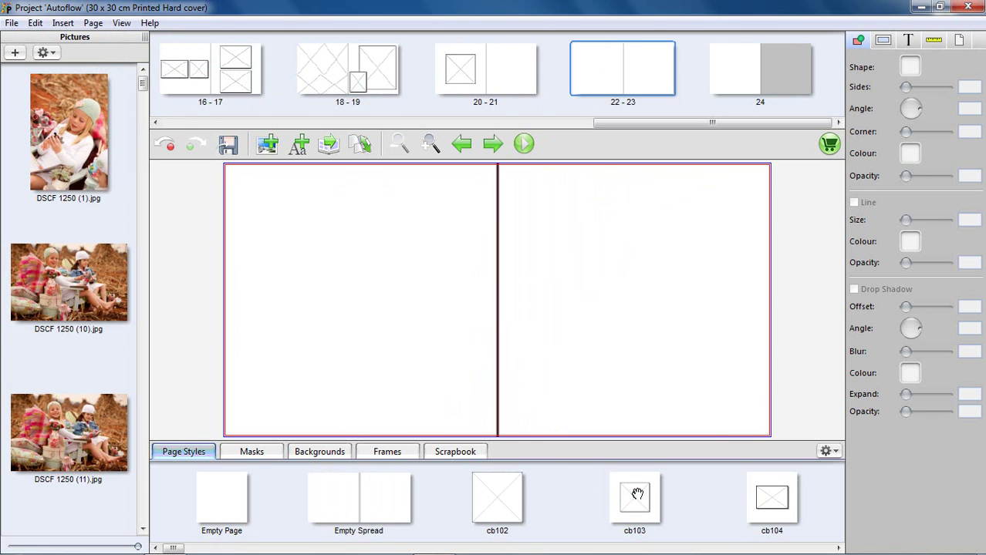
pyautogui.doubleClick(440, 312)
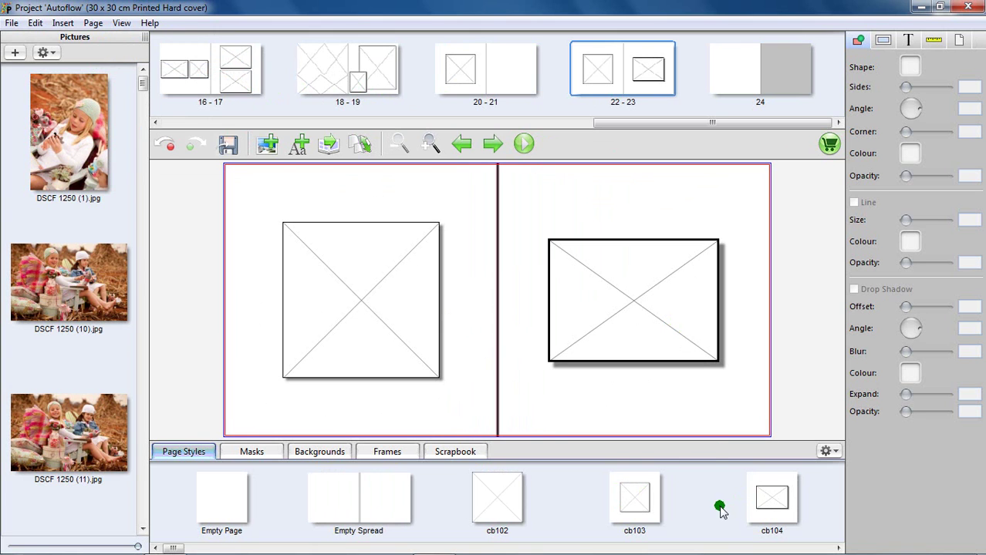
# Apply the black-backed frame layout cb107 to page 23
pyautogui.hscroll(2, 722, 513)
pyautogui.hscroll(5, 719, 509)
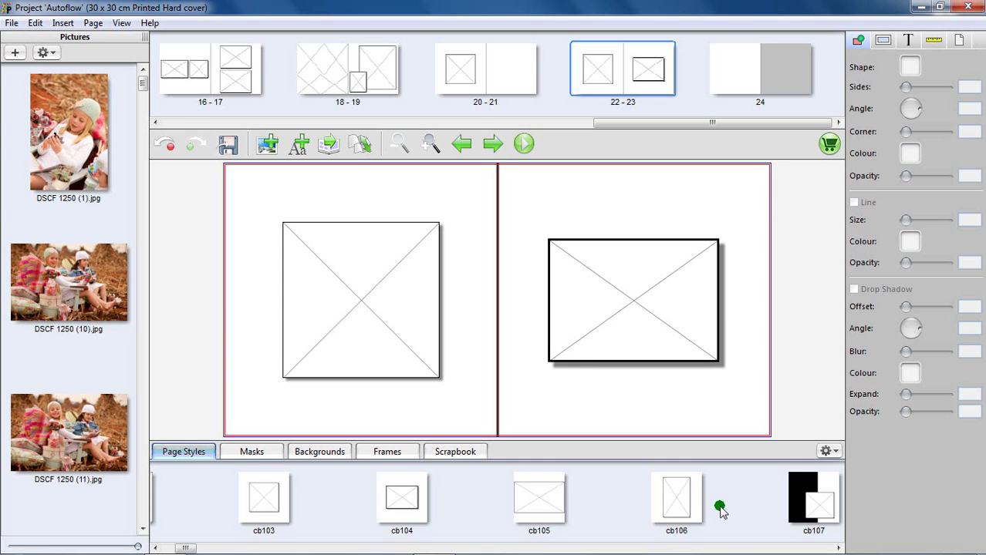
pyautogui.moveTo(719, 506); pyautogui.dragTo(682, 308)
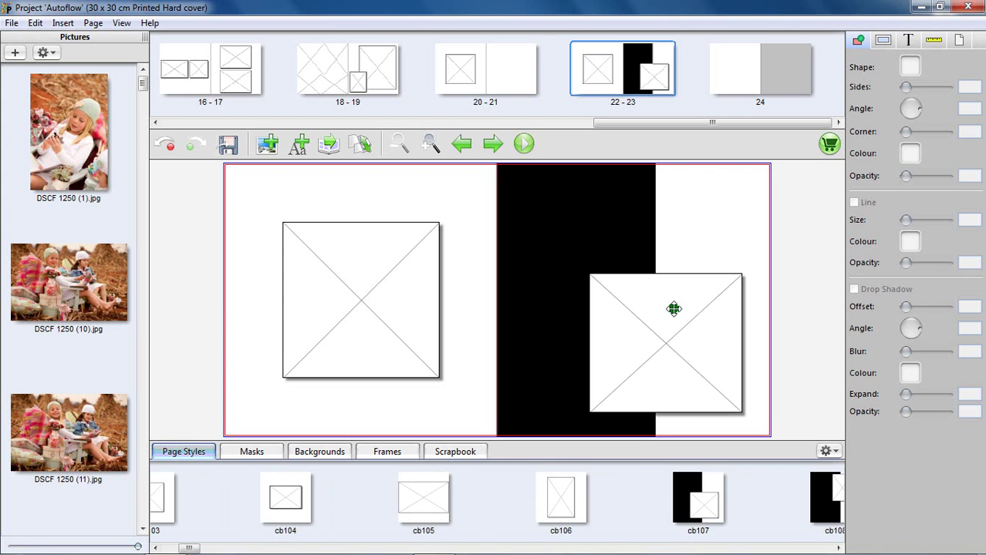
# Fill page 24 with the full-page photo frame style cb102
pyautogui.click(715, 87)
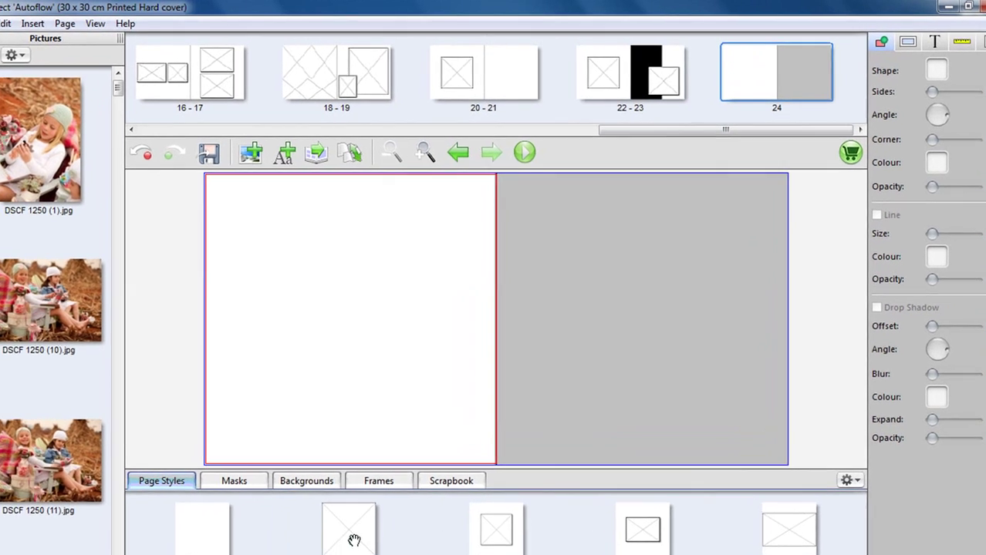
pyautogui.moveTo(353, 540); pyautogui.dragTo(360, 311)
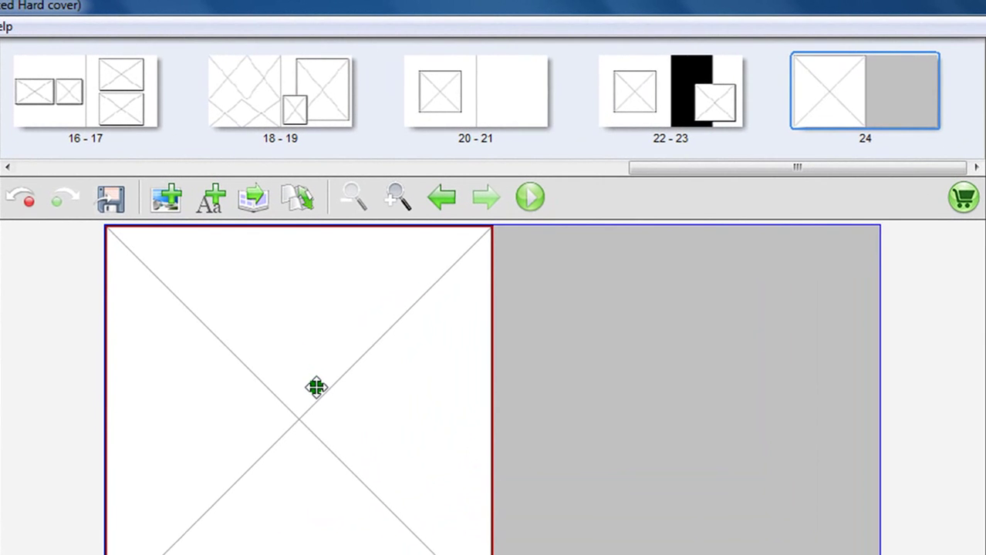
pyautogui.moveTo(726, 165); pyautogui.dragTo(126, 171)
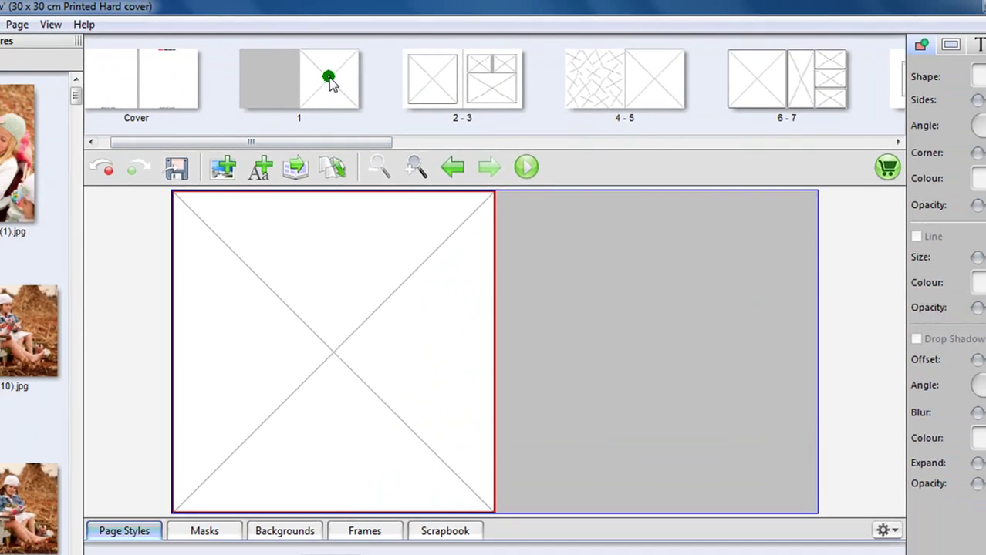
pyautogui.click(330, 82)
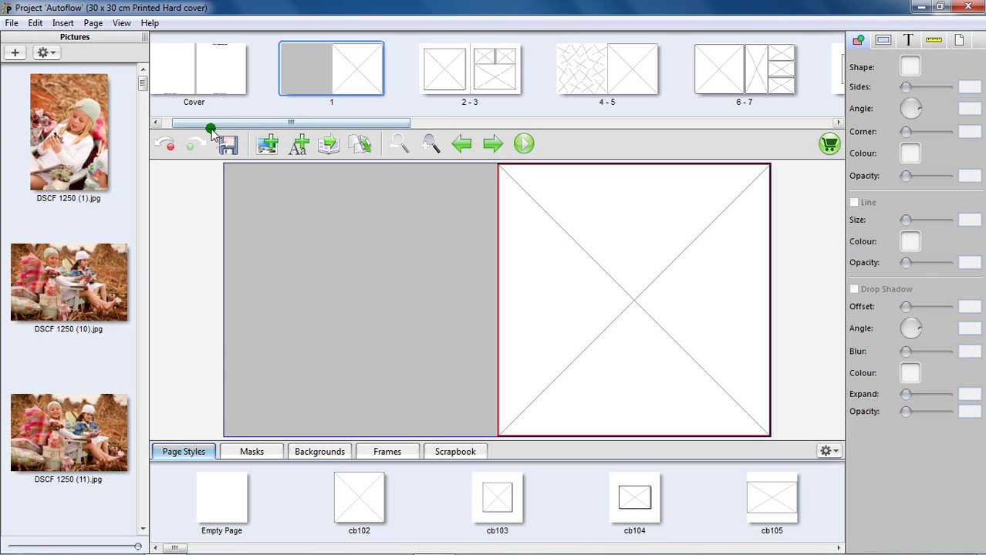
pyautogui.scroll(-5, 143, 91)
pyautogui.moveTo(145, 100); pyautogui.dragTo(149, 84)
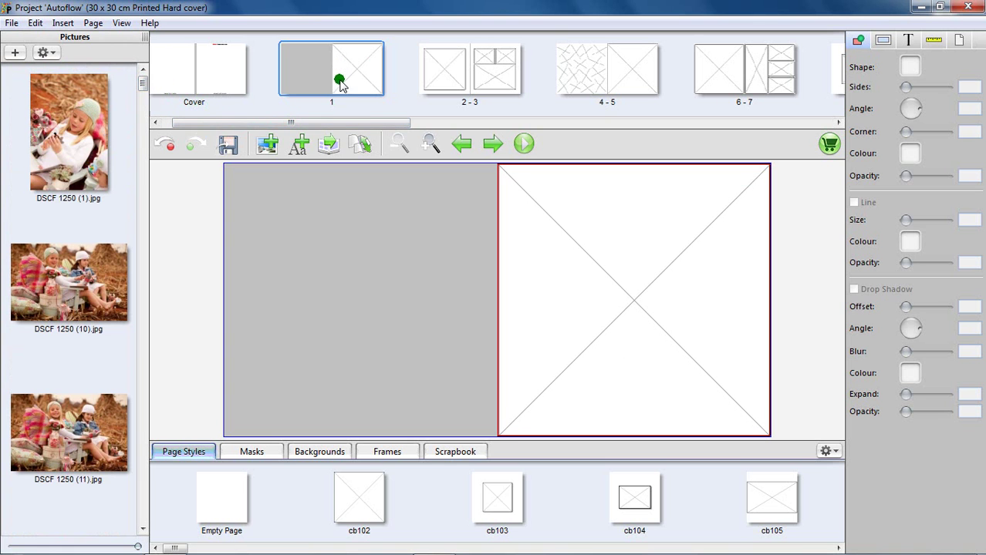
pyautogui.moveTo(338, 121); pyautogui.dragTo(781, 126)
pyautogui.click(731, 67)
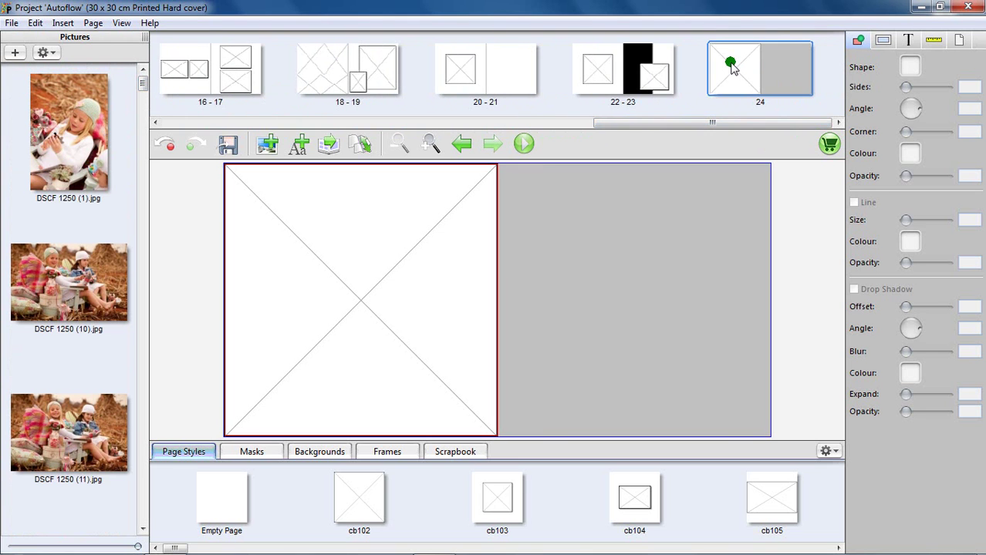
pyautogui.moveTo(730, 123); pyautogui.dragTo(260, 121)
pyautogui.click(395, 68)
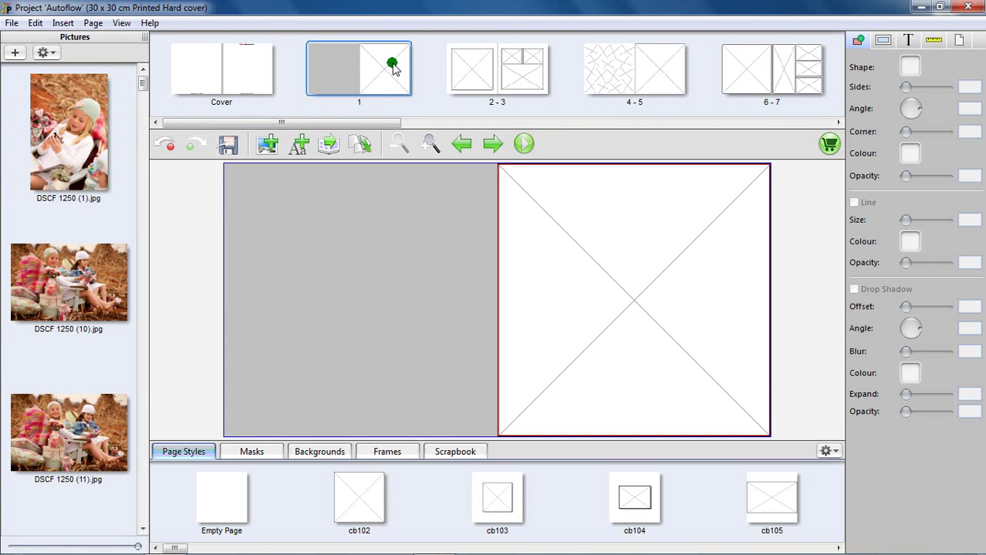
# Run Autoflow so the imported photos fill every empty page of the book
pyautogui.click(329, 147)
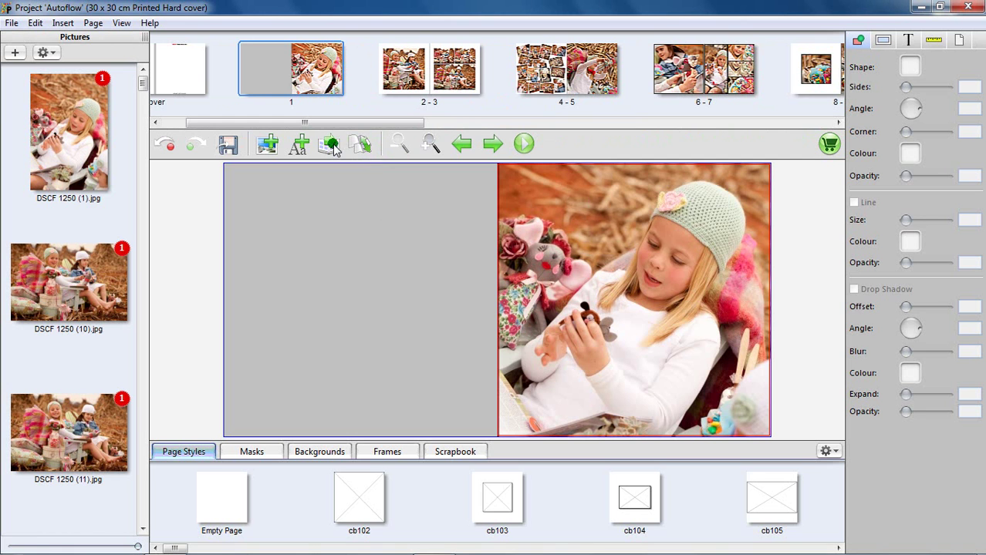
pyautogui.moveTo(364, 123); pyautogui.dragTo(447, 126)
# Browse spreads 2-3 and 6-7, then move on to spread 8-9
pyautogui.click(383, 96)
pyautogui.click(468, 79)
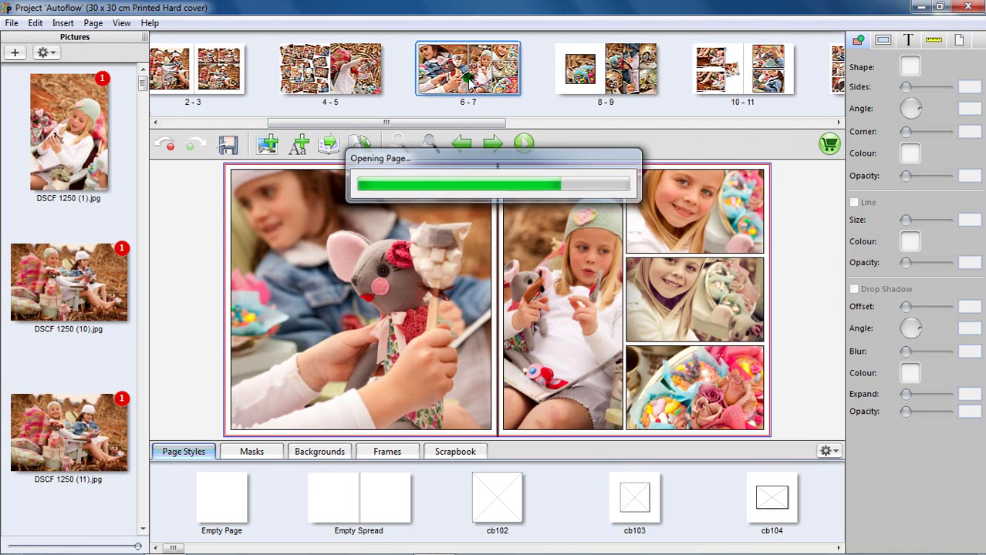
pyautogui.click(492, 144)
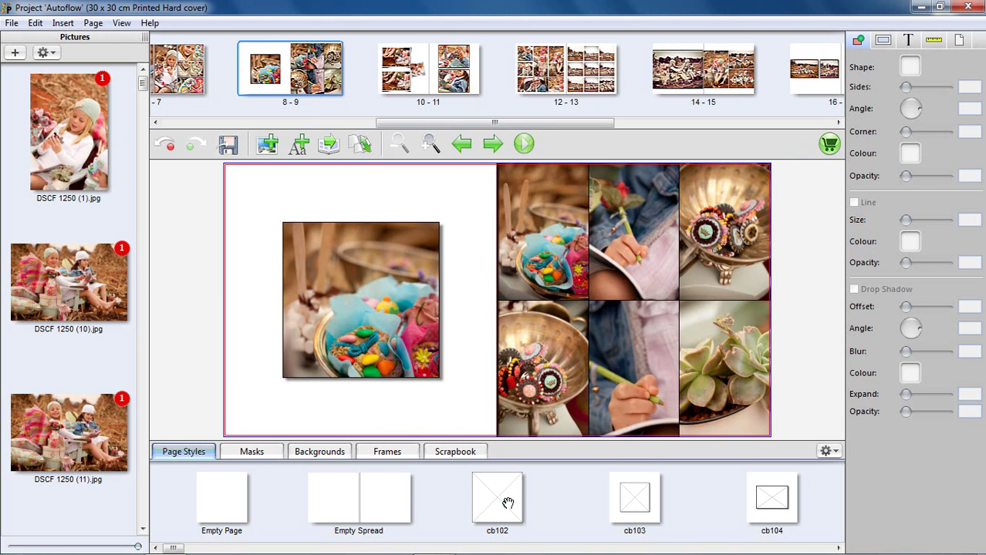
# Try the full-page cb102 layout on page 8, then undo it to keep the small centred photo
pyautogui.click(440, 401)
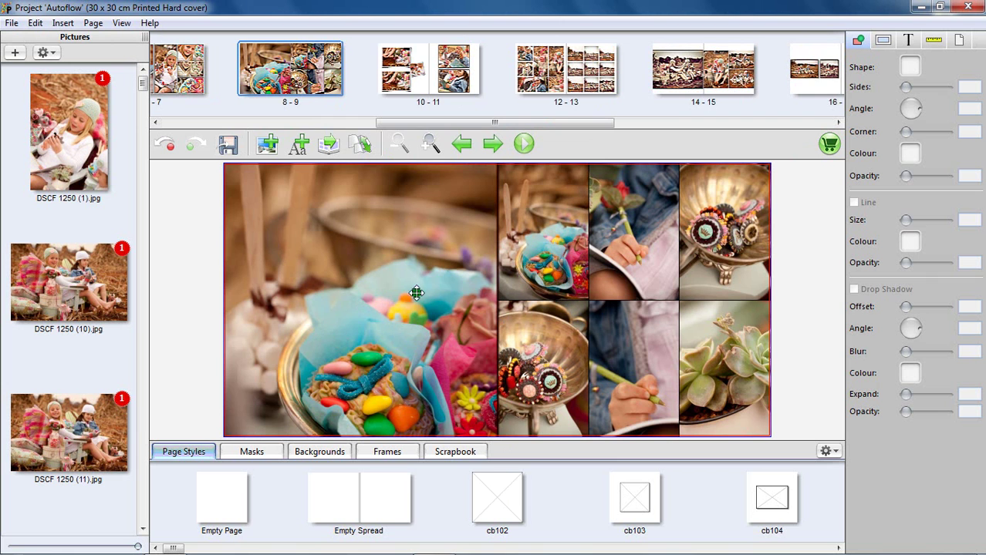
pyautogui.moveTo(588, 124); pyautogui.dragTo(640, 123)
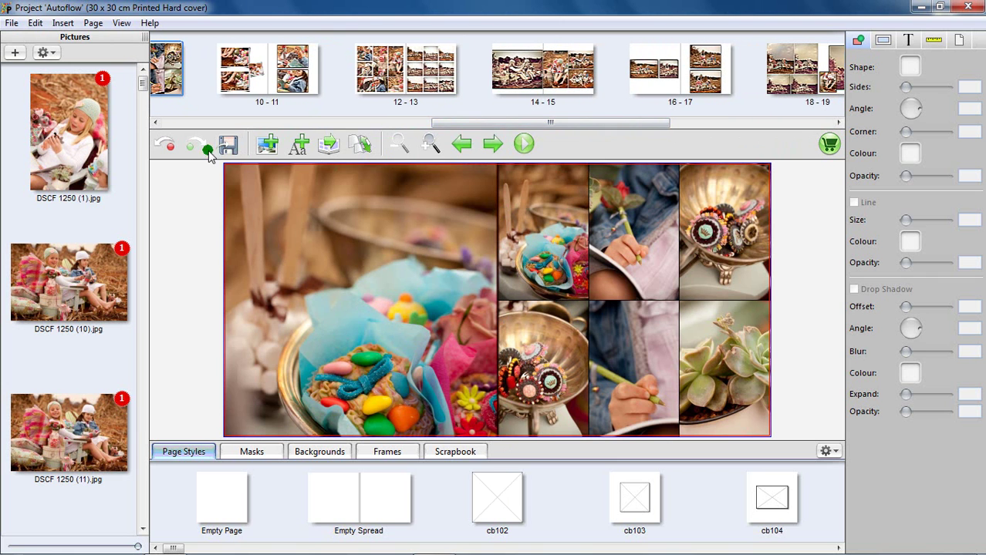
pyautogui.click(167, 145)
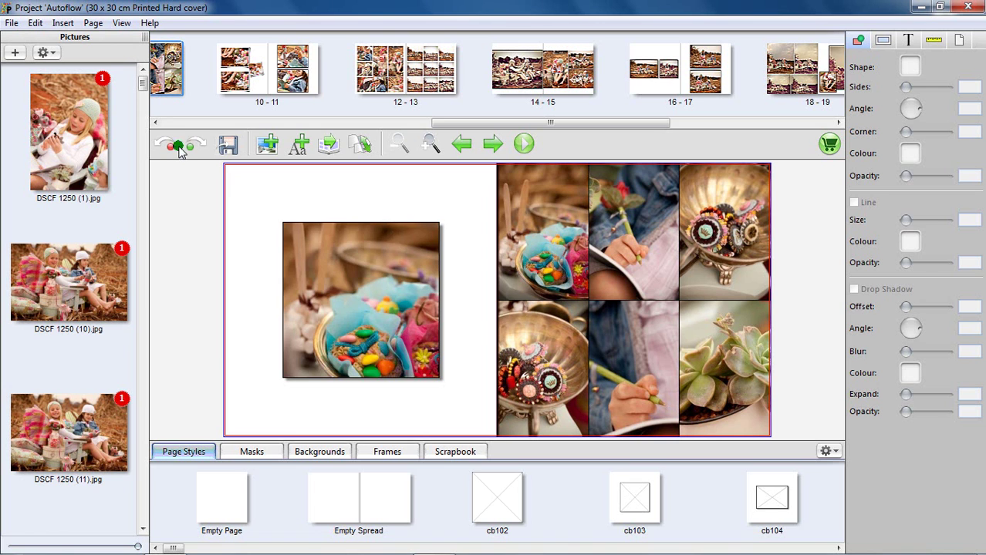
pyautogui.click(191, 148)
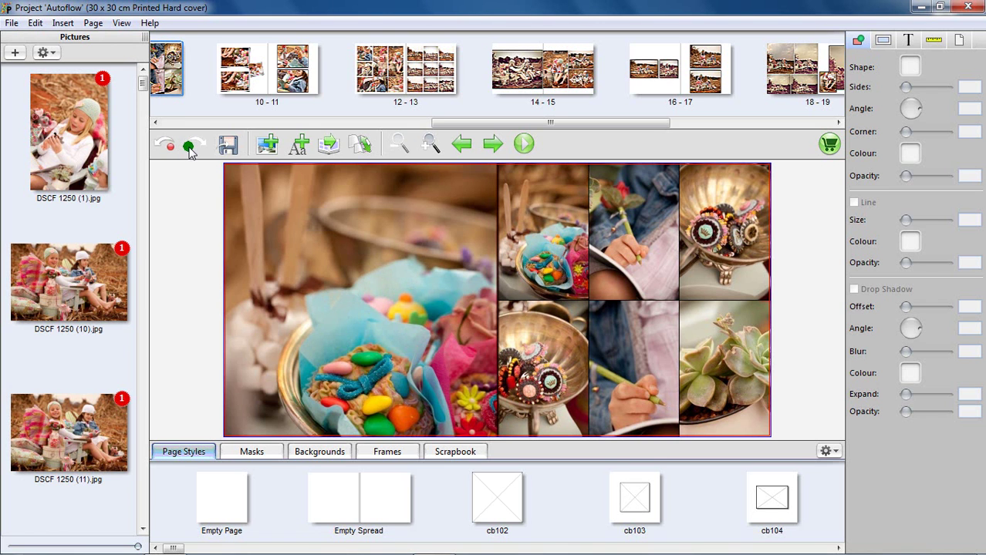
pyautogui.click(166, 147)
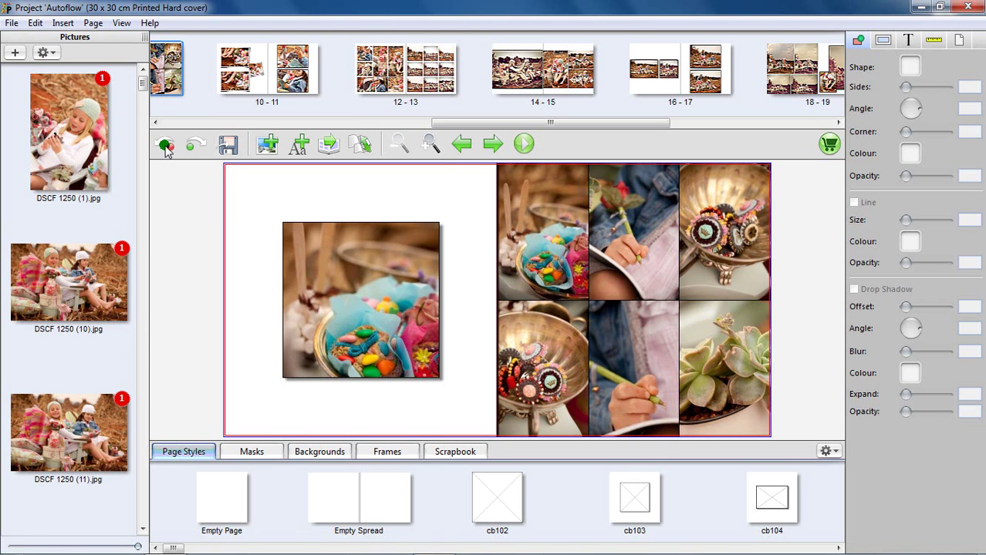
# Recrop page 8's photo by moving the crop area down over the whole sweets bowl
pyautogui.click(364, 300)
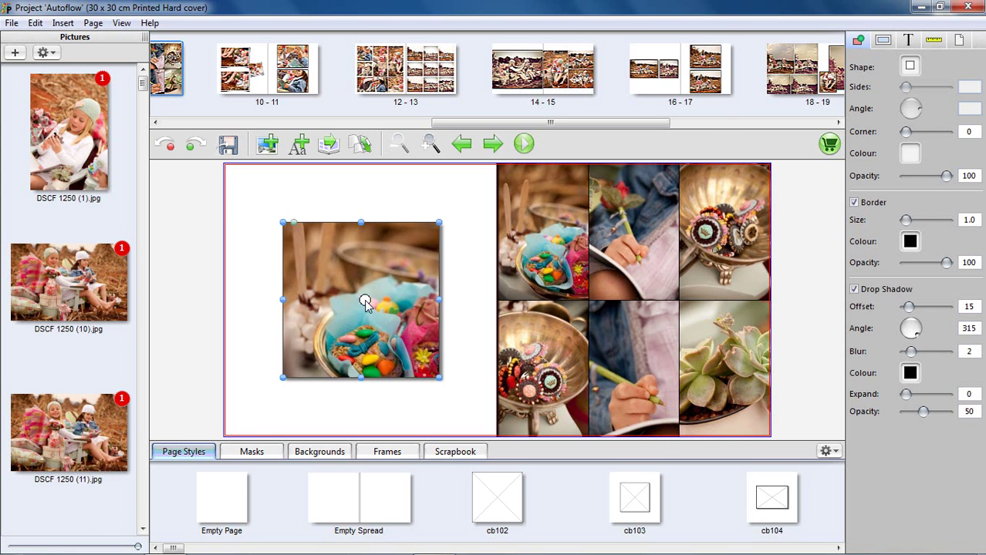
pyautogui.doubleClick(364, 300)
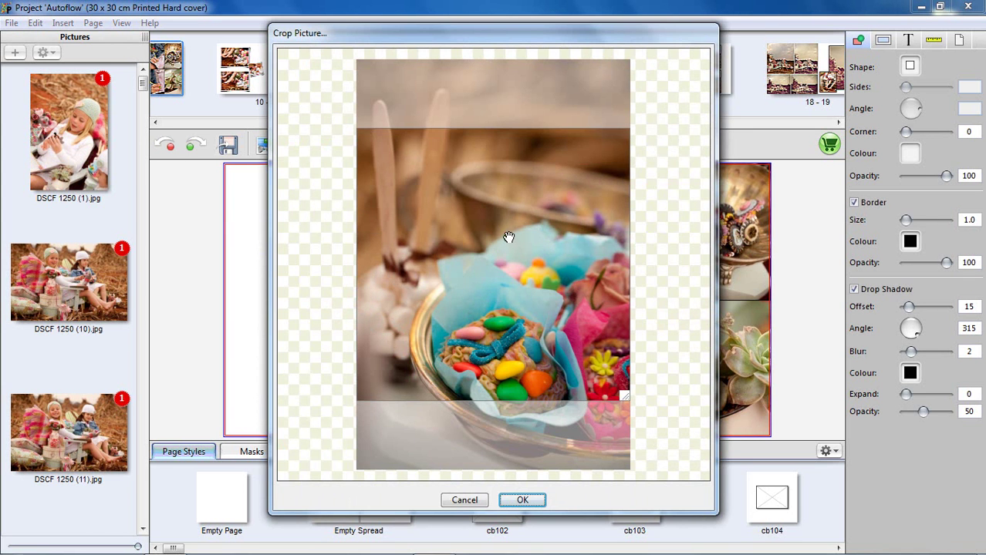
pyautogui.moveTo(509, 233); pyautogui.dragTo(500, 318)
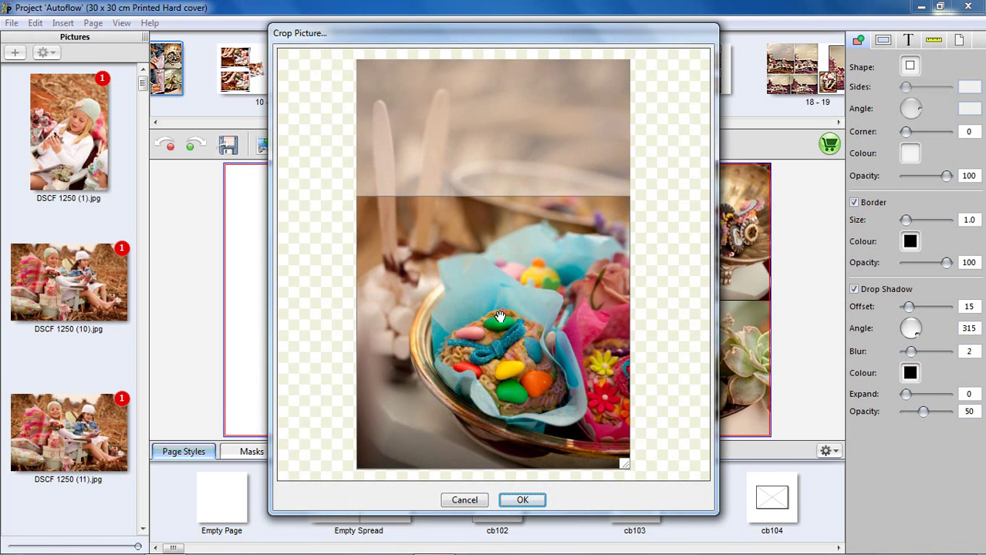
pyautogui.click(515, 500)
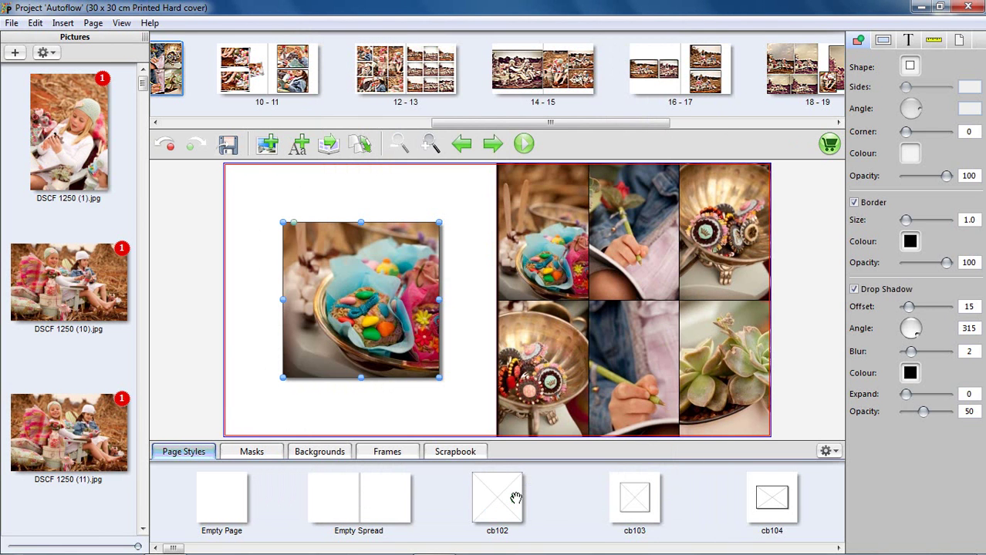
pyautogui.click(471, 414)
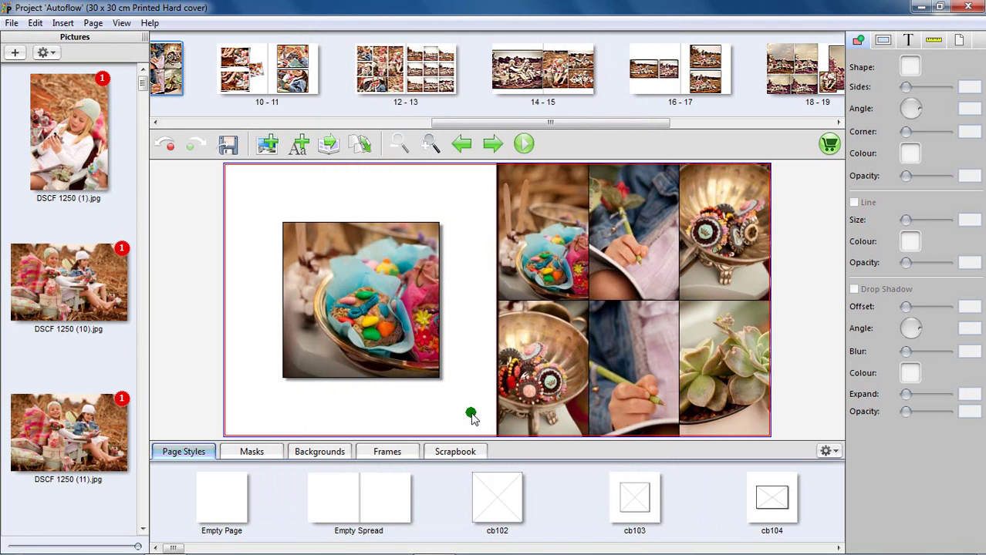
# Add an empty text box and place it at the top of page 8, above the photo
pyautogui.click(303, 145)
pyautogui.moveTo(360, 276); pyautogui.dragTo(361, 189)
pyautogui.doubleClick(361, 190)
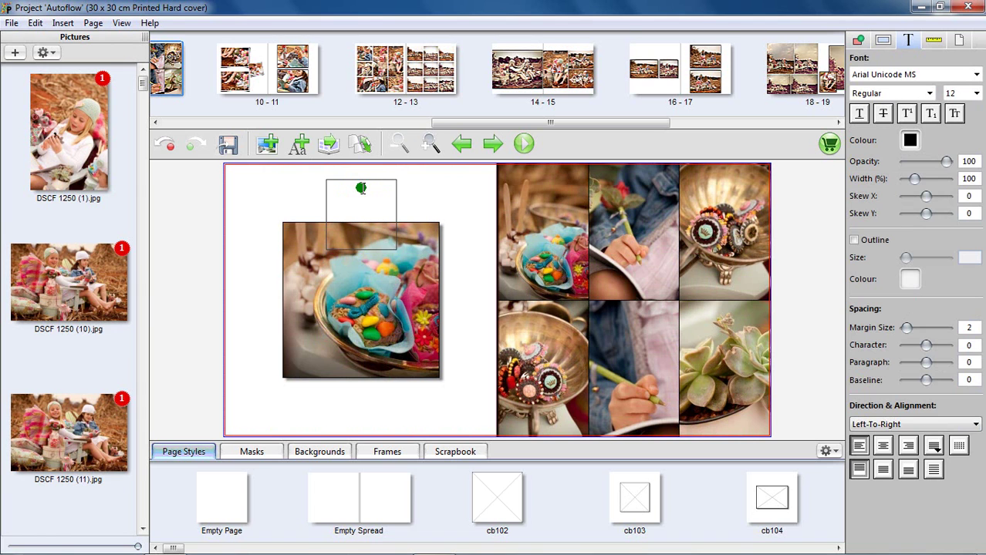
pyautogui.click(440, 201)
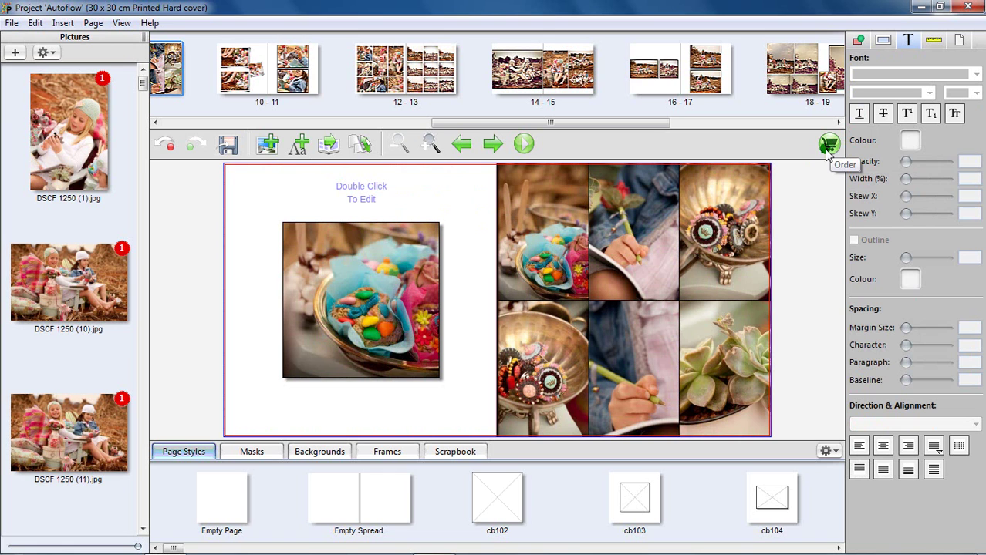
# Save the 'Autoflow' photo book project
pyautogui.click(230, 148)
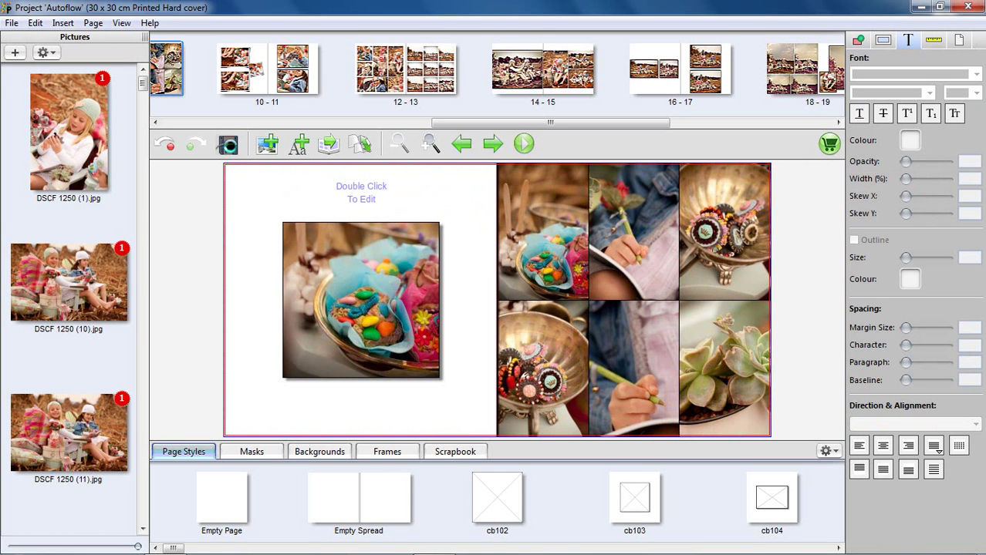